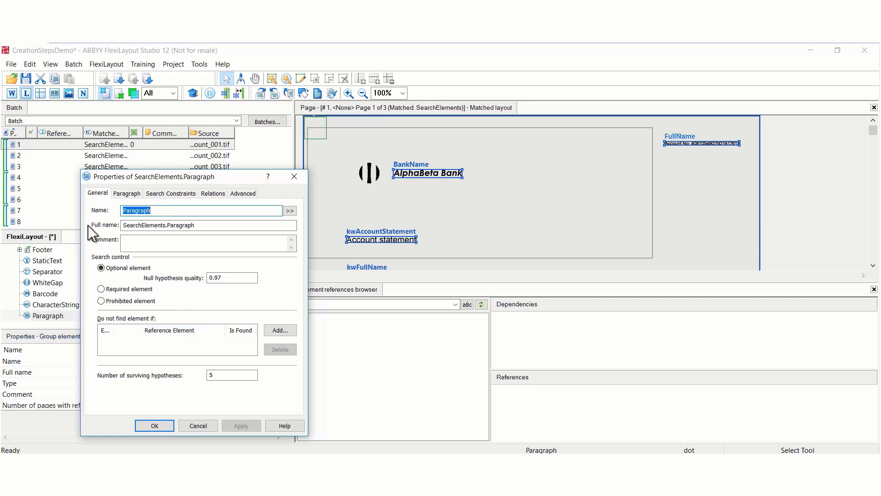
# Review the Paragraph element's line, spacing and relation settings, and close its properties without saving
pyautogui.click(125, 194)
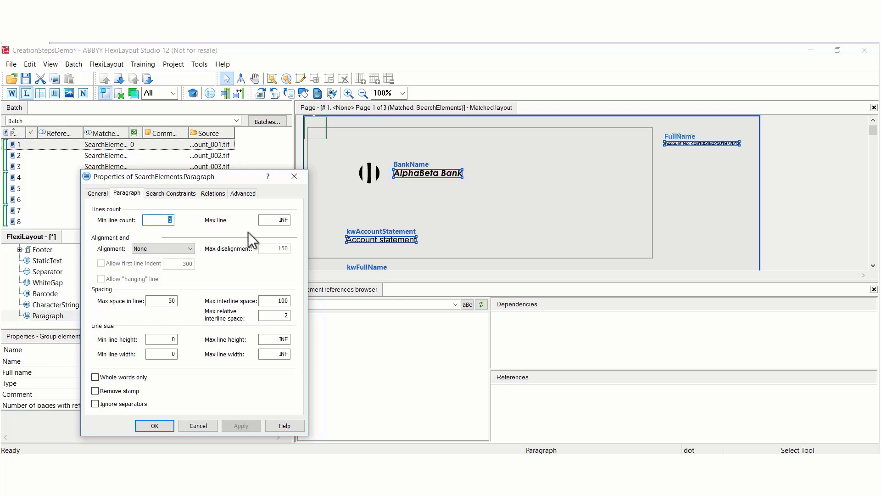
pyautogui.click(213, 192)
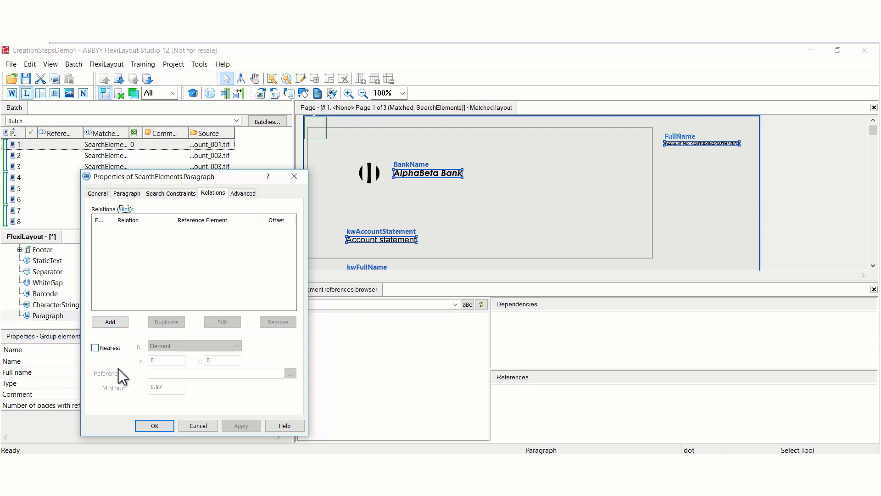
pyautogui.click(195, 426)
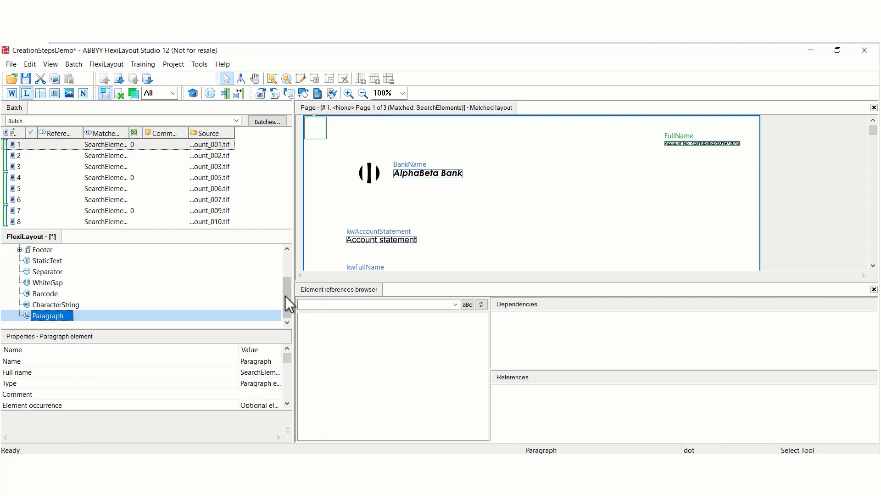
# Add an Object Collection element to the SearchElements group
pyautogui.click(285, 265)
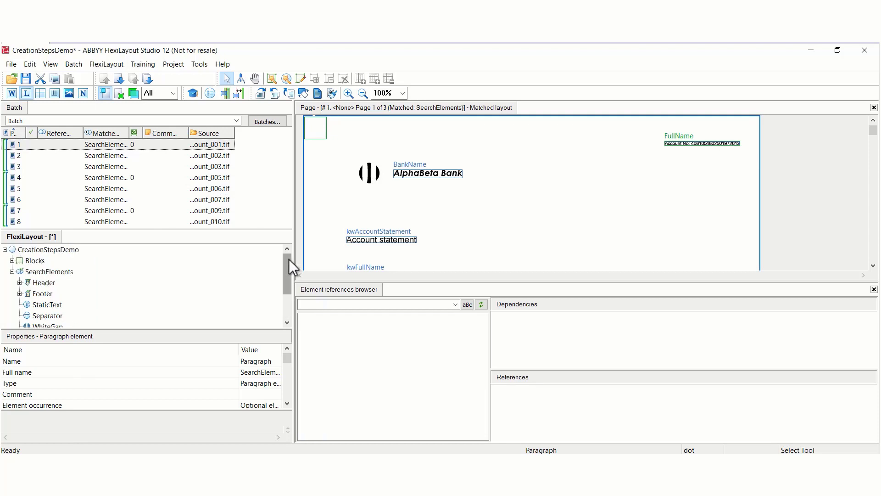
pyautogui.rightClick(46, 272)
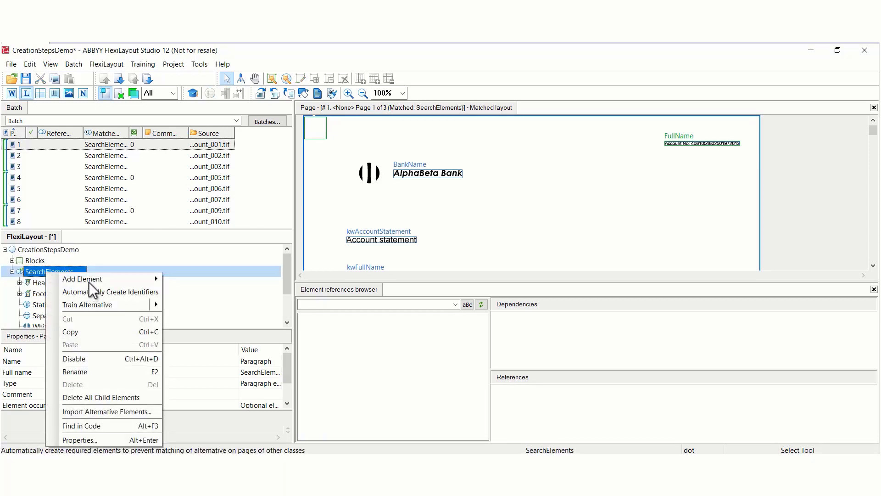
pyautogui.moveTo(89, 281)
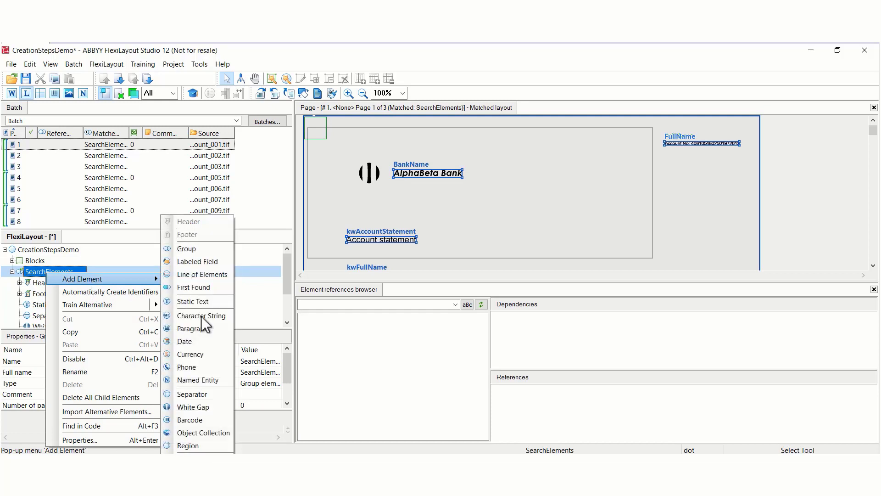
pyautogui.click(211, 433)
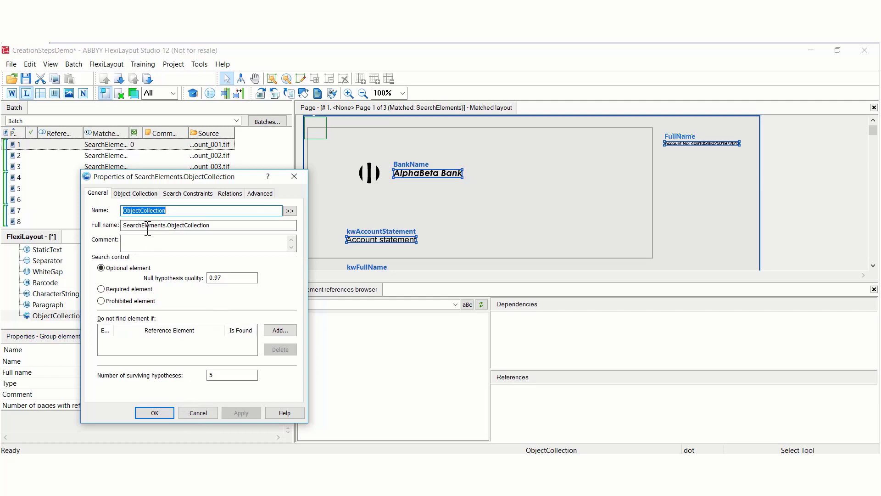
# Try excluding object types such as Text, Punctuation mark and Picture from the object collection, and discard the changes
pyautogui.click(124, 194)
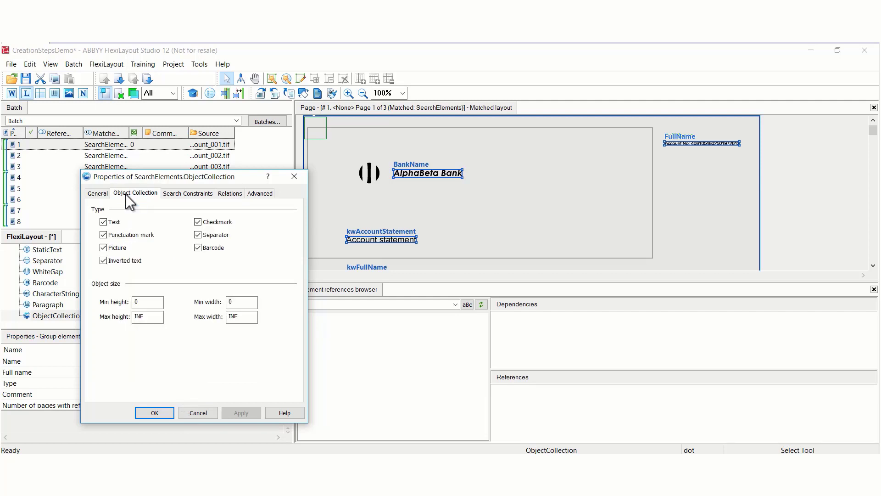
pyautogui.click(104, 222)
pyautogui.click(104, 261)
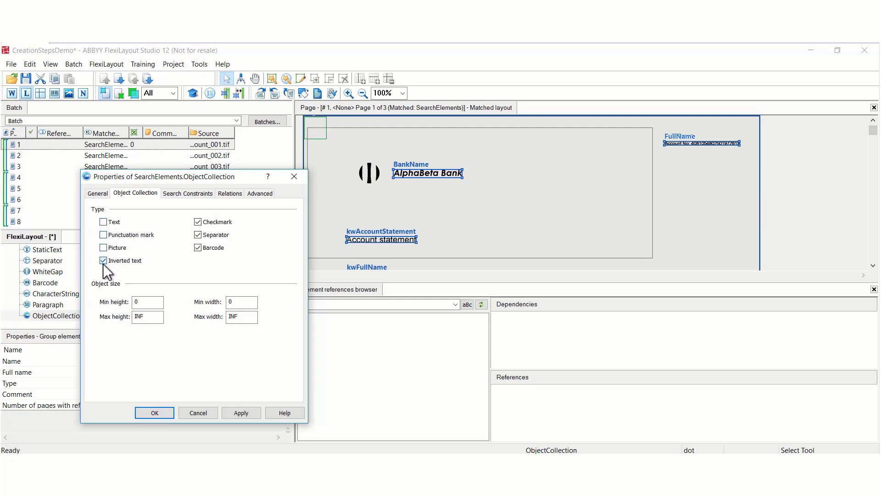
pyautogui.click(197, 235)
pyautogui.click(198, 413)
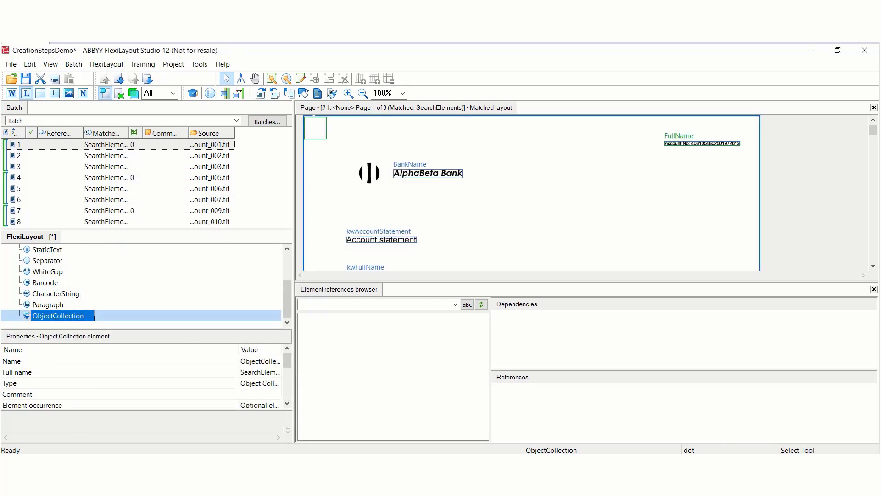
# Add a Date element to the SearchElements group
pyautogui.click(287, 297)
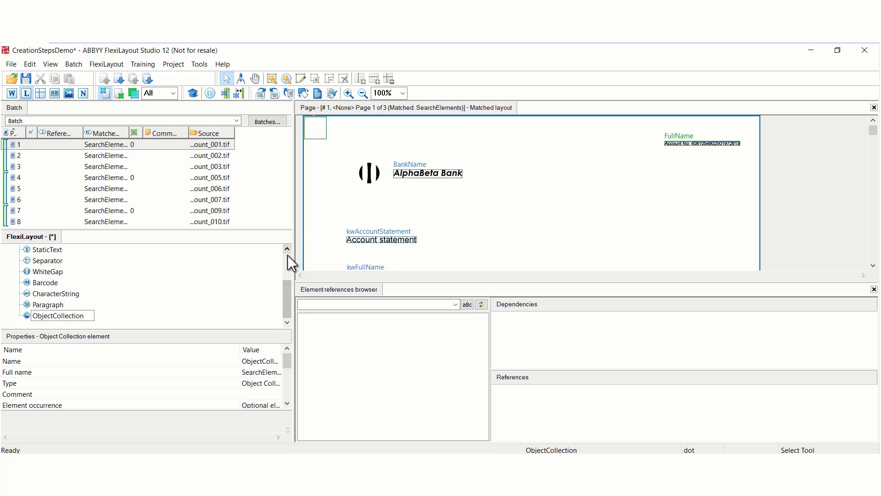
pyautogui.click(286, 258)
pyautogui.rightClick(60, 272)
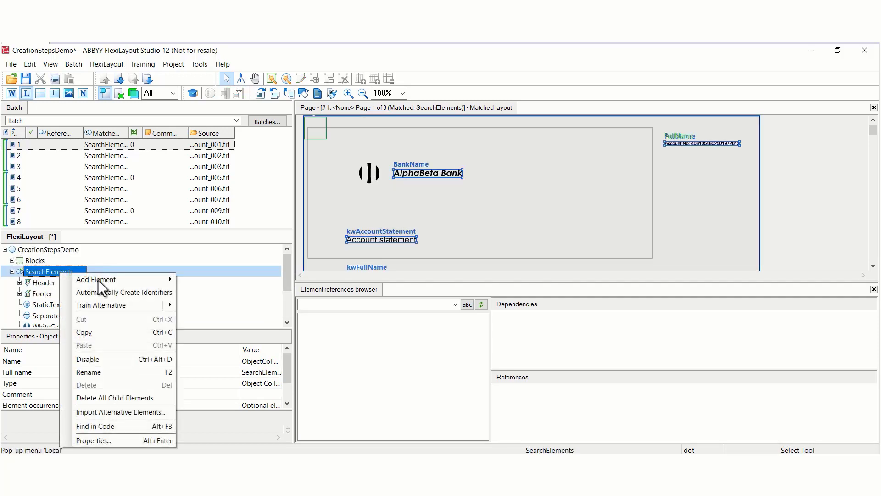
pyautogui.moveTo(97, 280)
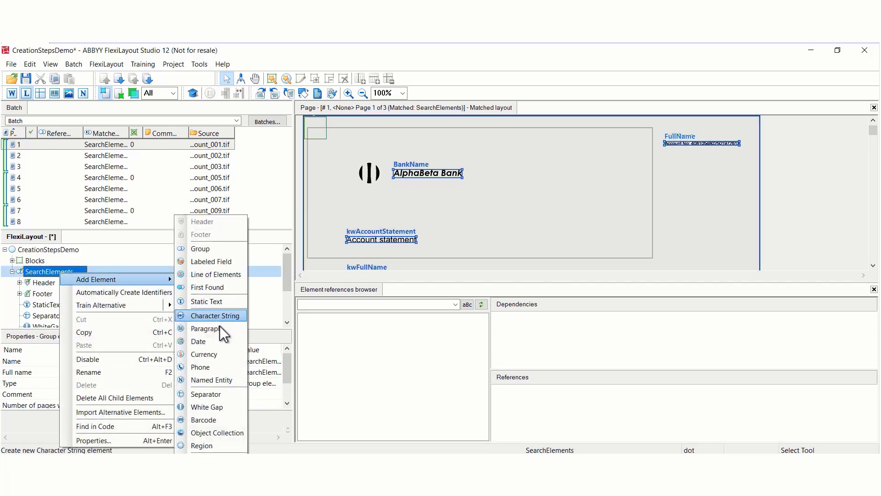
pyautogui.click(216, 340)
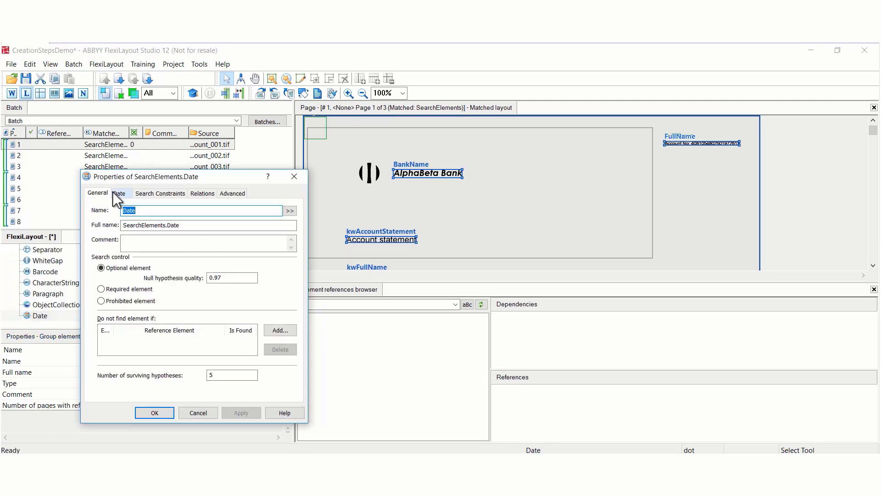
# Try allowing the Month, day, year; Year, day, month; and Year, month, day formats for the Date element
pyautogui.click(116, 192)
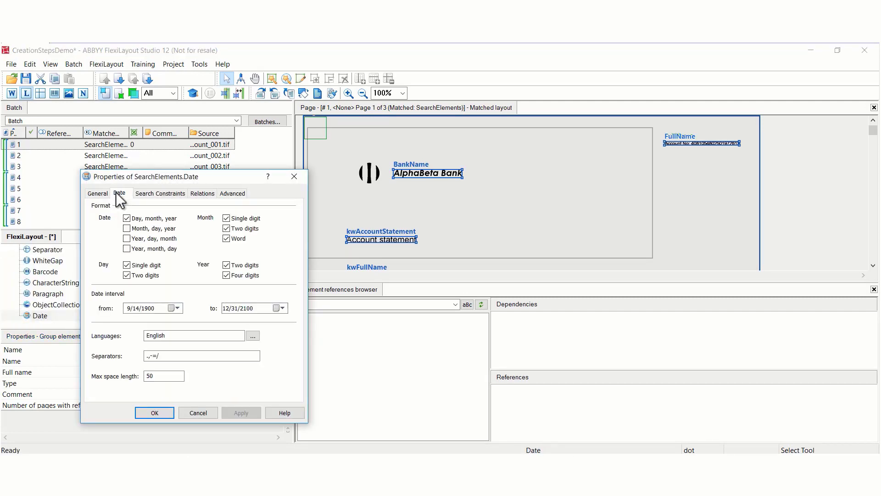
pyautogui.click(128, 228)
pyautogui.click(128, 239)
pyautogui.click(127, 248)
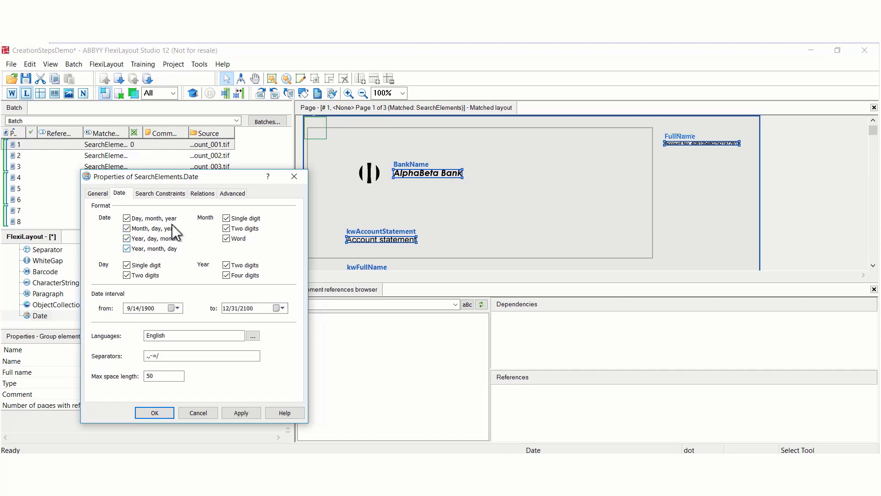
pyautogui.click(225, 238)
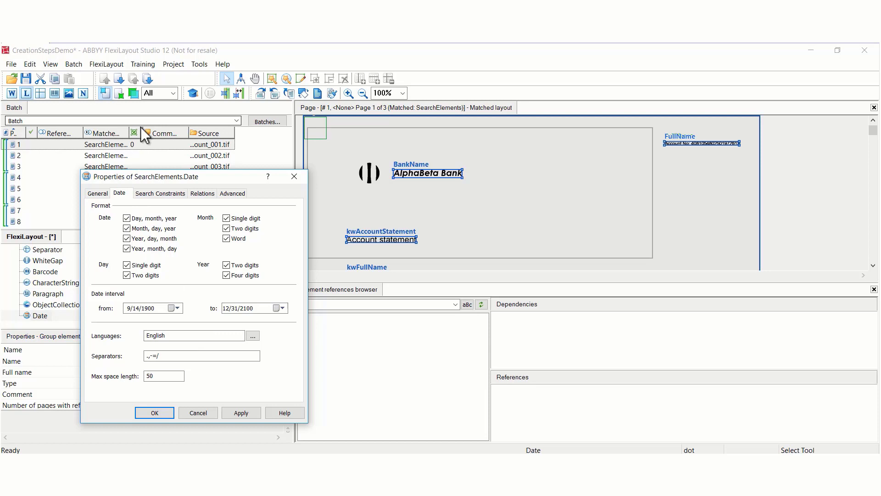
pyautogui.click(463, 220)
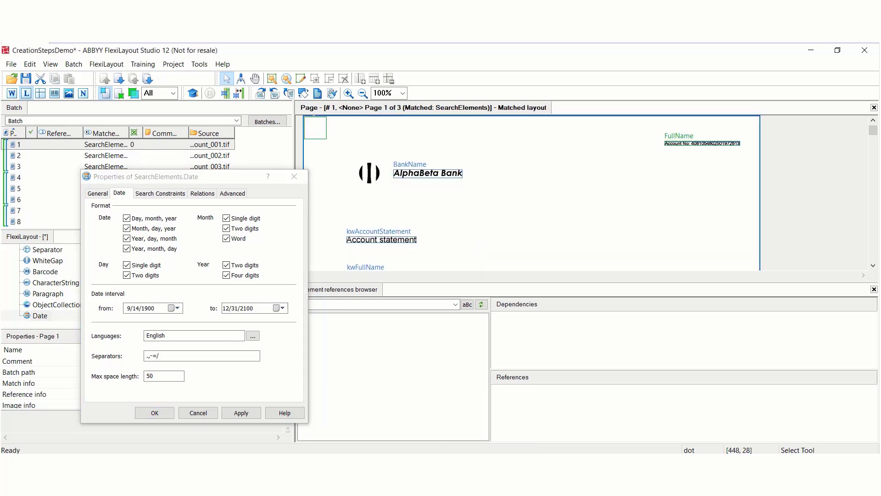
pyautogui.moveTo(526, 197)
pyautogui.mouseDown()
pyautogui.moveTo(525, 218)
pyautogui.moveTo(558, 223)
pyautogui.mouseUp()
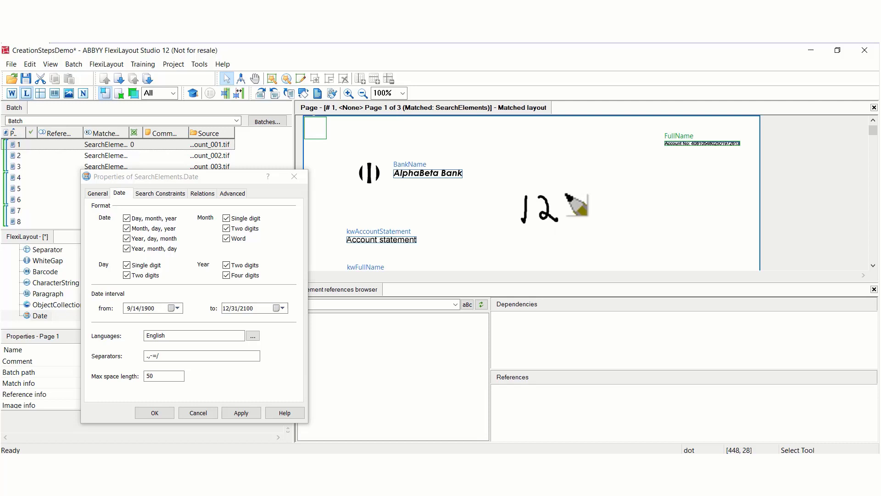
pyautogui.moveTo(572, 188)
pyautogui.mouseDown()
pyautogui.moveTo(566, 225)
pyautogui.moveTo(600, 223)
pyautogui.mouseUp()
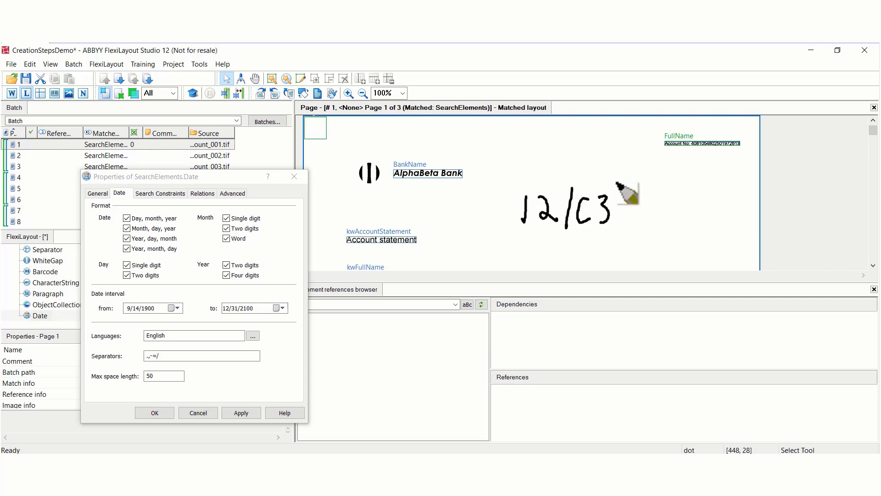
pyautogui.moveTo(627, 182); pyautogui.dragTo(610, 240)
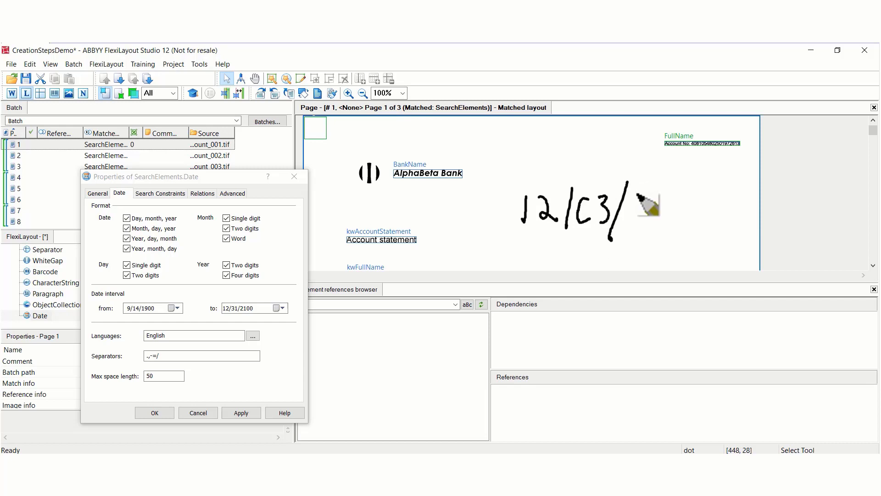
pyautogui.moveTo(629, 201)
pyautogui.mouseDown()
pyautogui.moveTo(645, 216)
pyautogui.moveTo(666, 213)
pyautogui.moveTo(658, 199)
pyautogui.mouseUp()
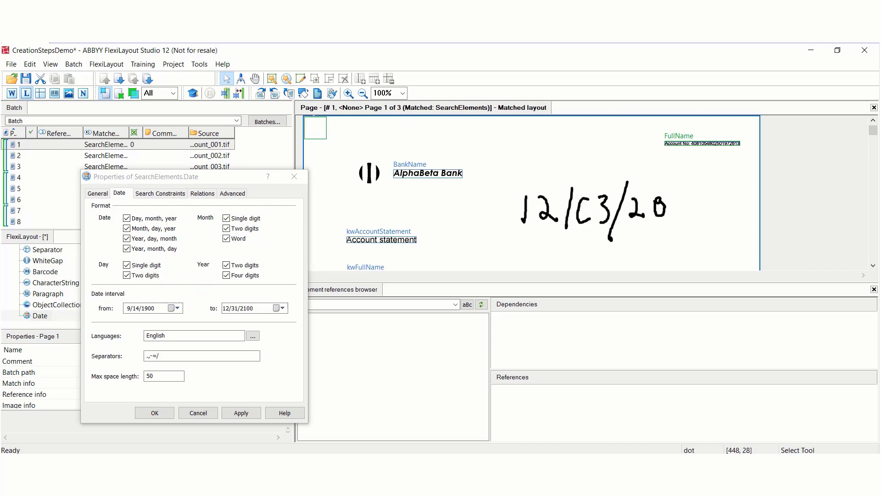
# Discard the Date element's property changes and add a Phone element to the SearchElements group
pyautogui.click(198, 412)
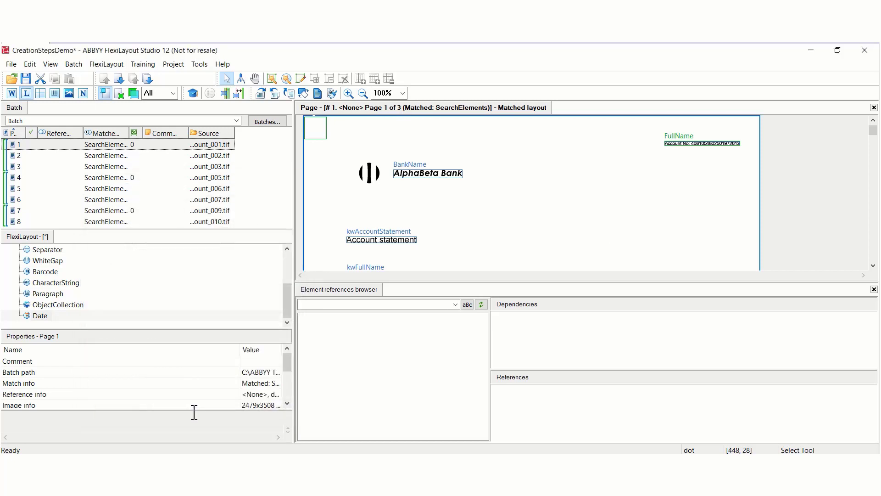
pyautogui.moveTo(288, 299); pyautogui.dragTo(290, 250)
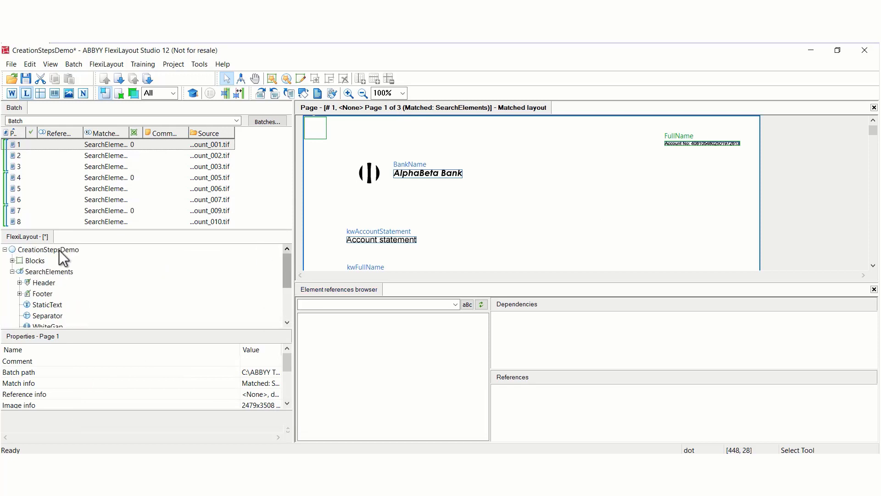
pyautogui.rightClick(46, 275)
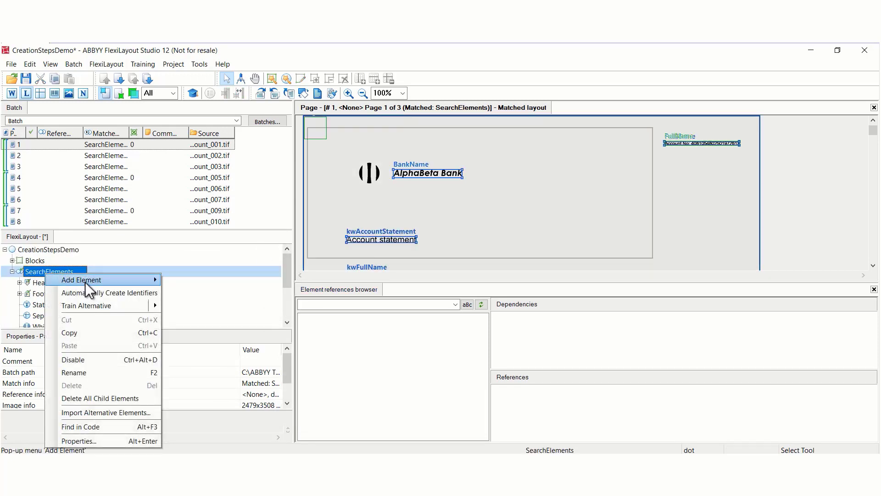
pyautogui.moveTo(84, 282)
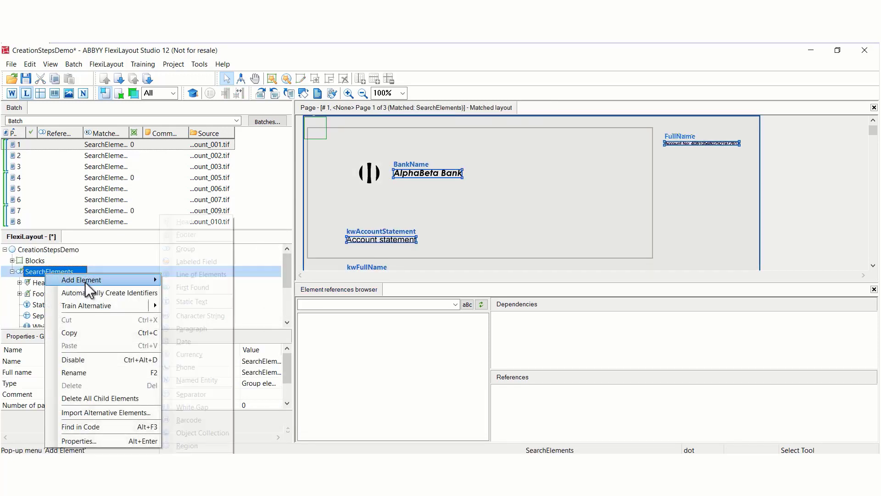
pyautogui.click(189, 367)
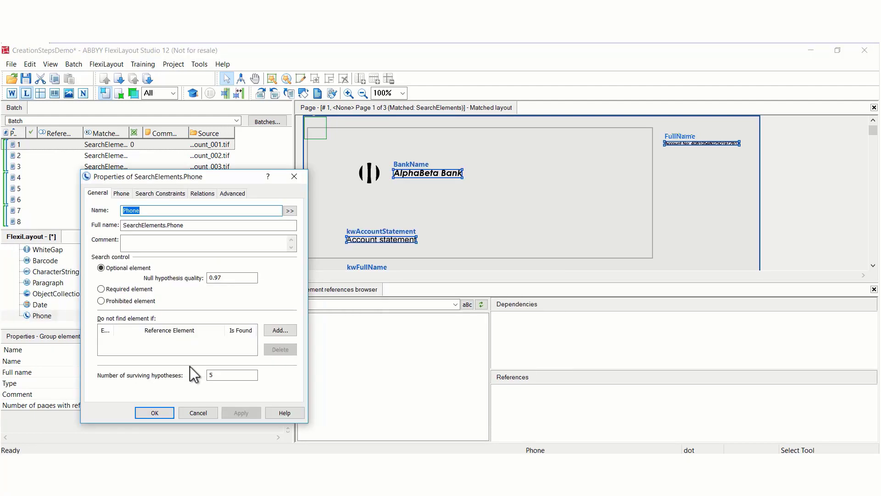
# Review the Phone element's prefixes, digit limits, separators and area code brackets, and close its properties
pyautogui.click(122, 193)
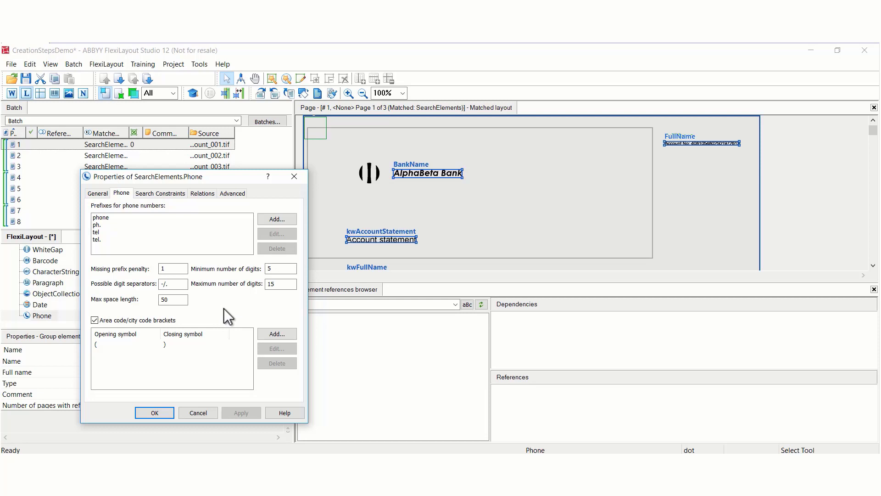
pyautogui.click(200, 411)
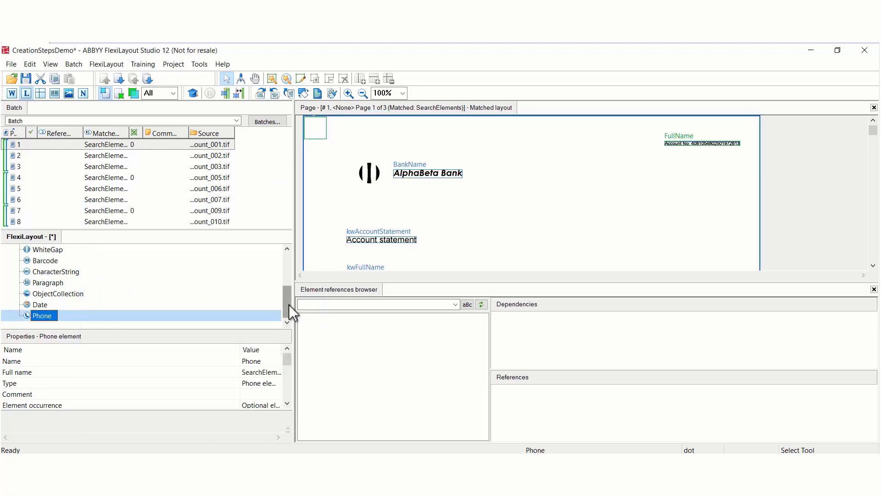
# Add a Currency element to the SearchElements group
pyautogui.moveTo(288, 305); pyautogui.dragTo(289, 266)
pyautogui.rightClick(61, 273)
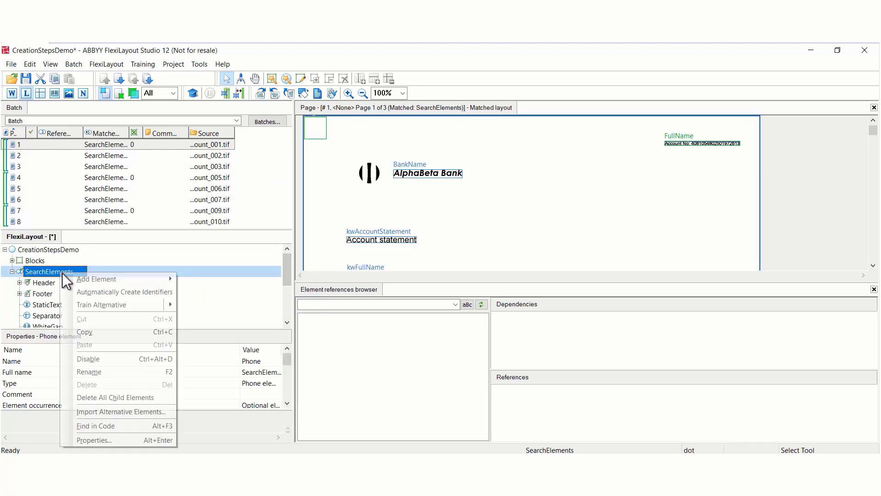
pyautogui.moveTo(94, 279)
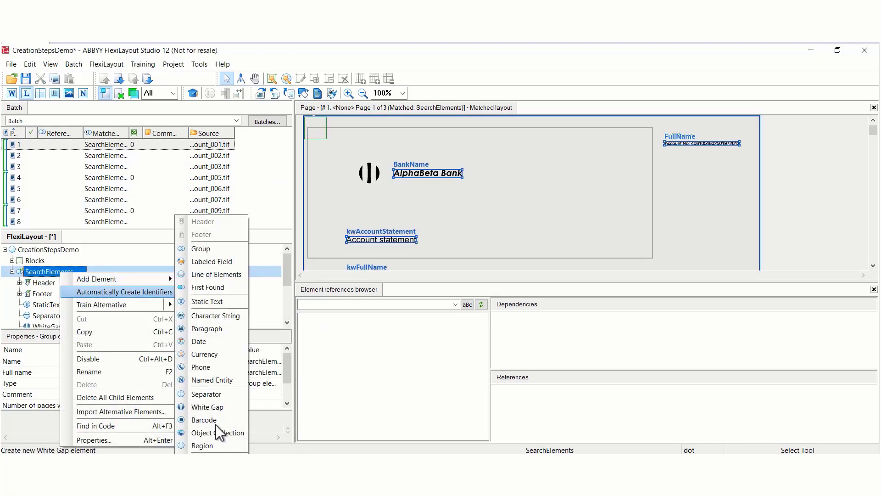
pyautogui.click(209, 354)
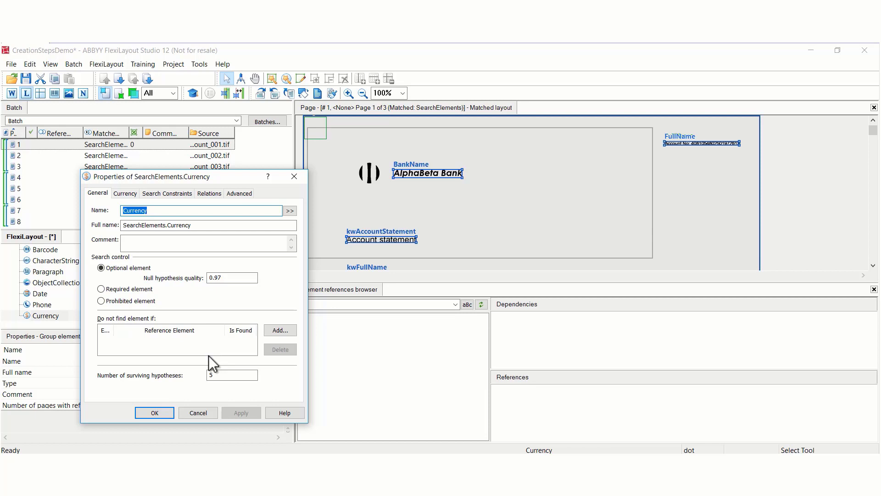
# Review the Currency element's currency names, value limits and name position options, and close its properties
pyautogui.click(121, 195)
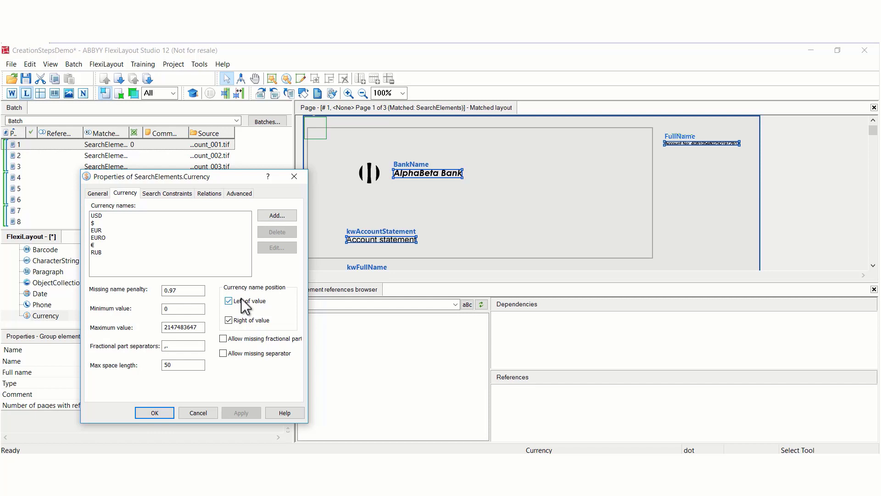
pyautogui.click(198, 413)
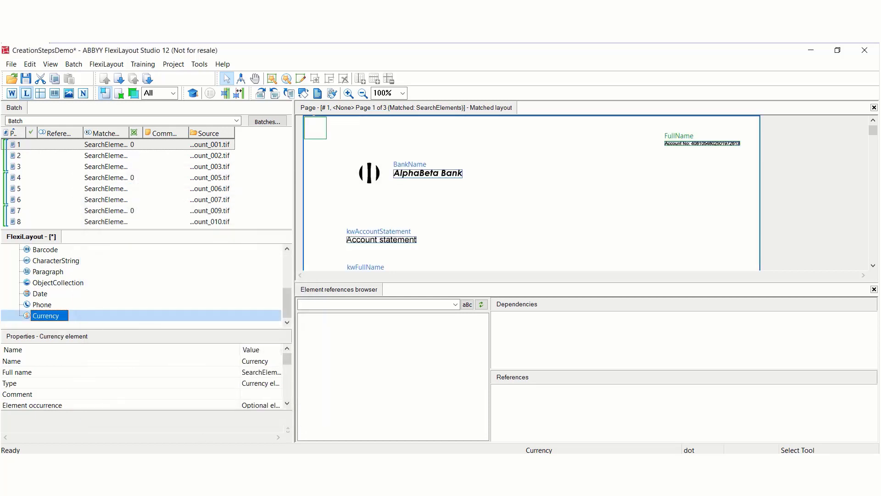
pyautogui.moveTo(285, 303); pyautogui.dragTo(287, 255)
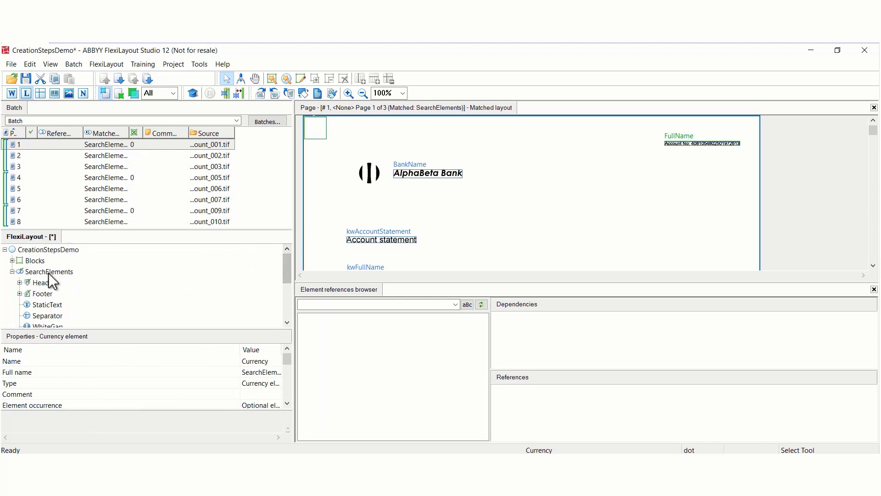
# Add a Region element to the SearchElements group, review its relations settings, and close its properties without changes
pyautogui.click(48, 272)
pyautogui.rightClick(48, 273)
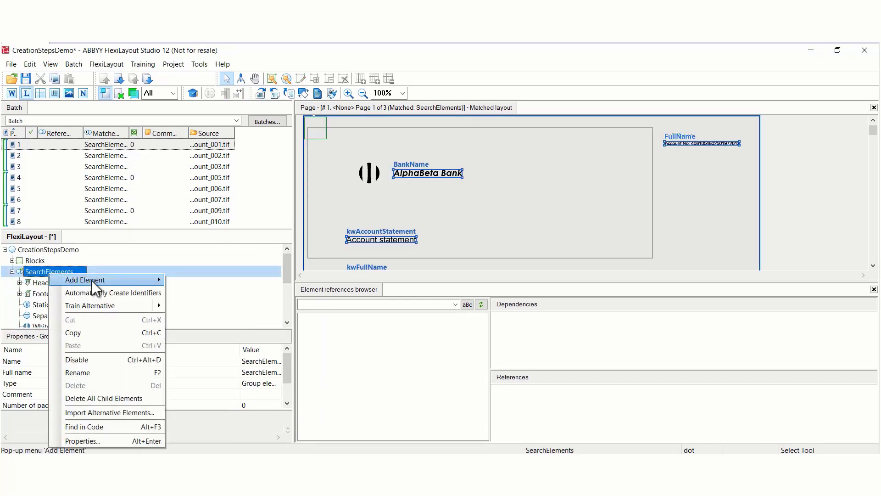
pyautogui.moveTo(92, 280)
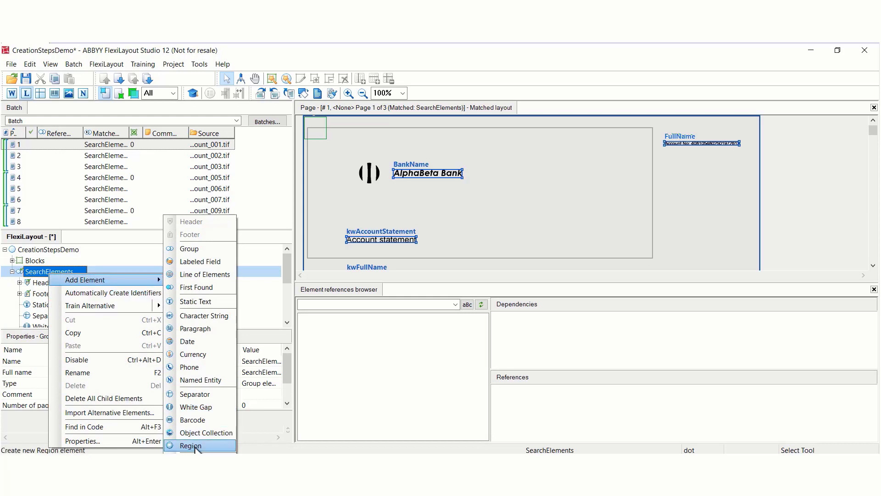
pyautogui.click(197, 447)
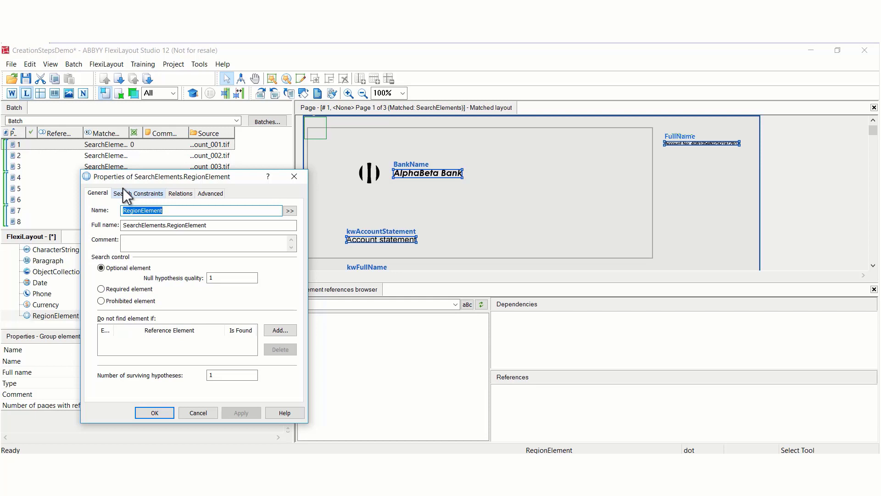
pyautogui.click(181, 194)
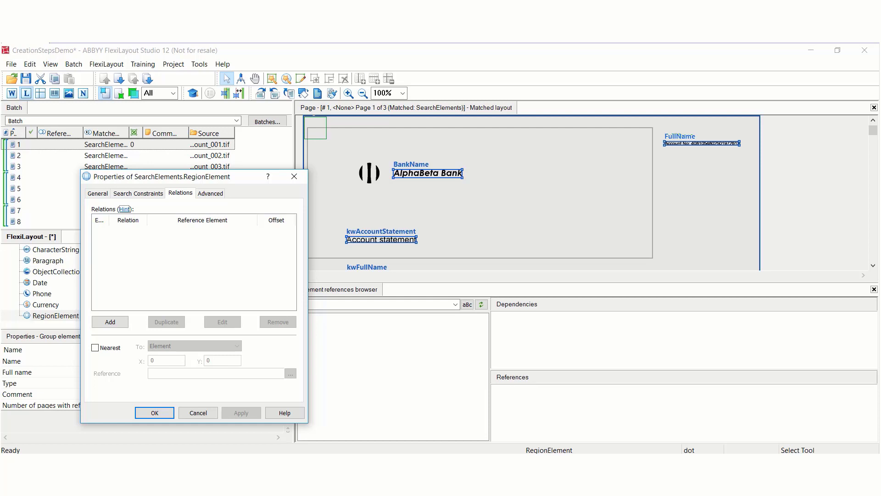
pyautogui.click(198, 415)
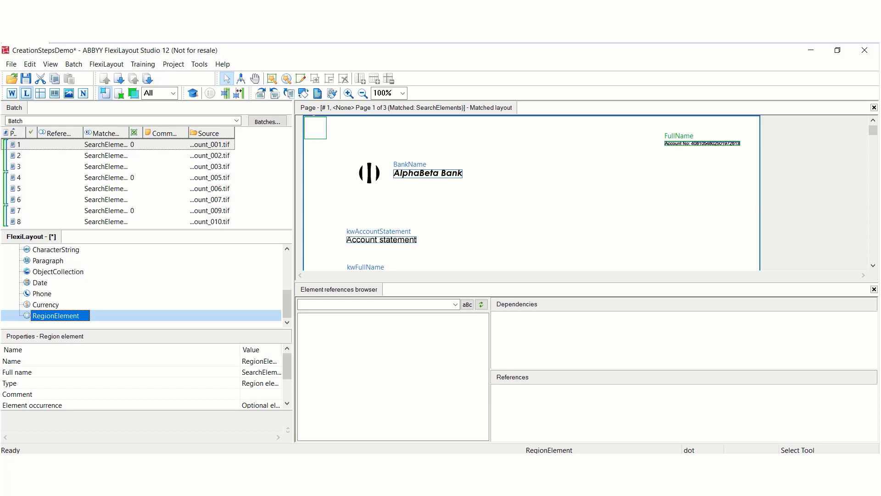
# Add a Group element inside the SearchElements group and display its relations settings
pyautogui.moveTo(287, 305); pyautogui.dragTo(283, 247)
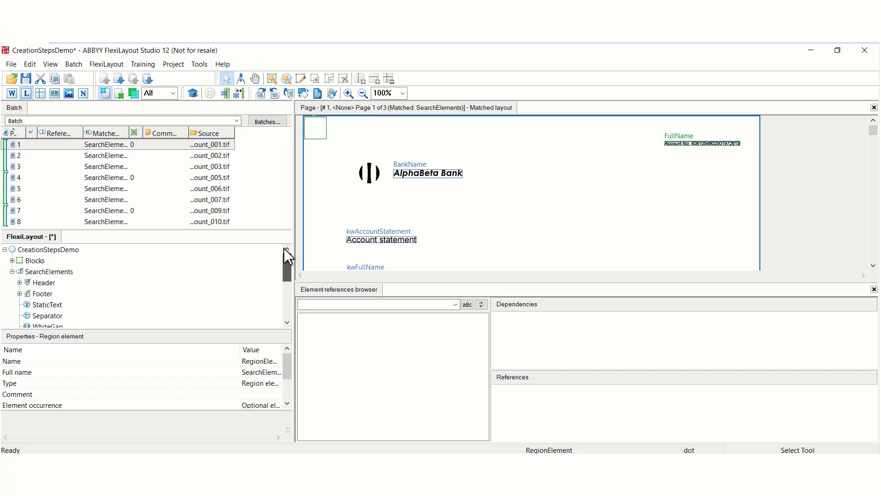
pyautogui.rightClick(46, 273)
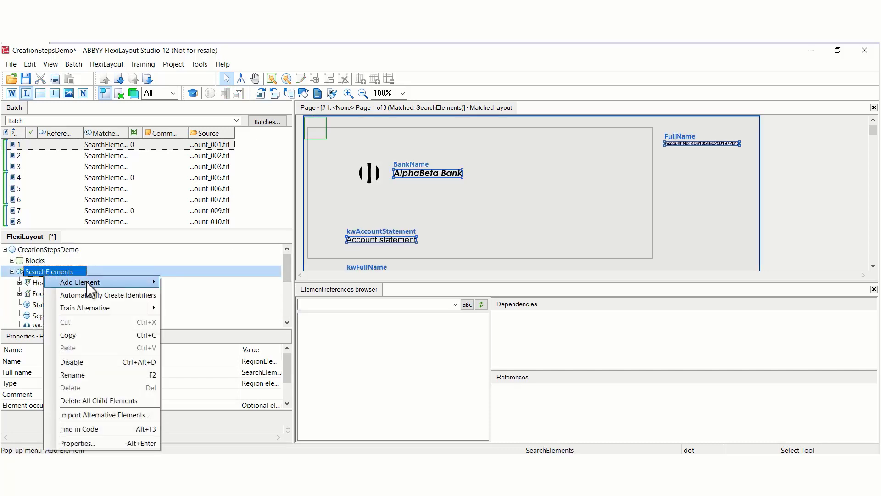
pyautogui.moveTo(86, 282)
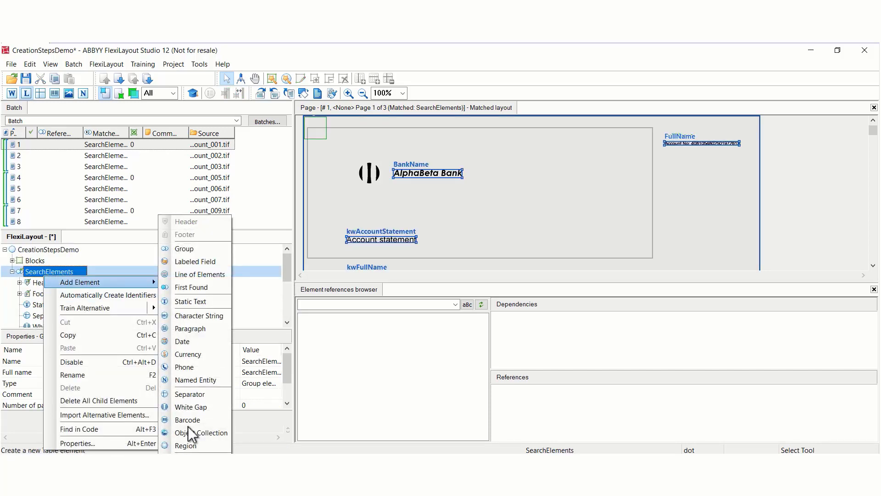
pyautogui.click(189, 248)
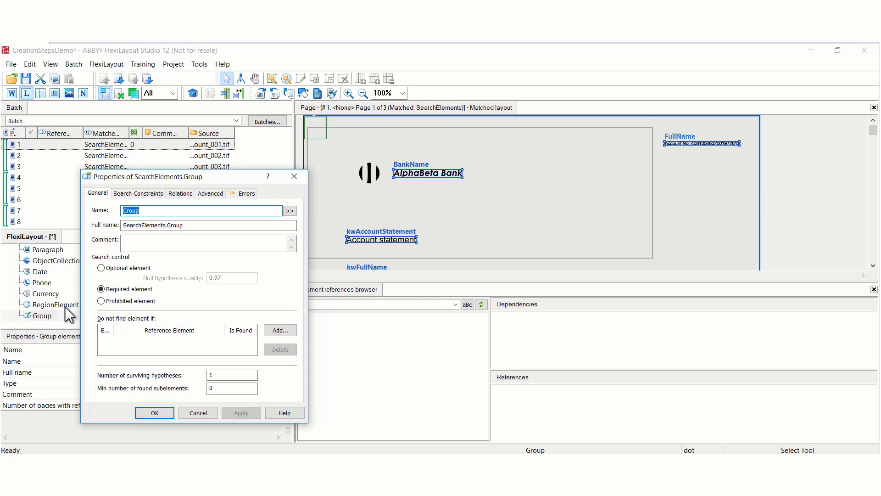
pyautogui.click(184, 193)
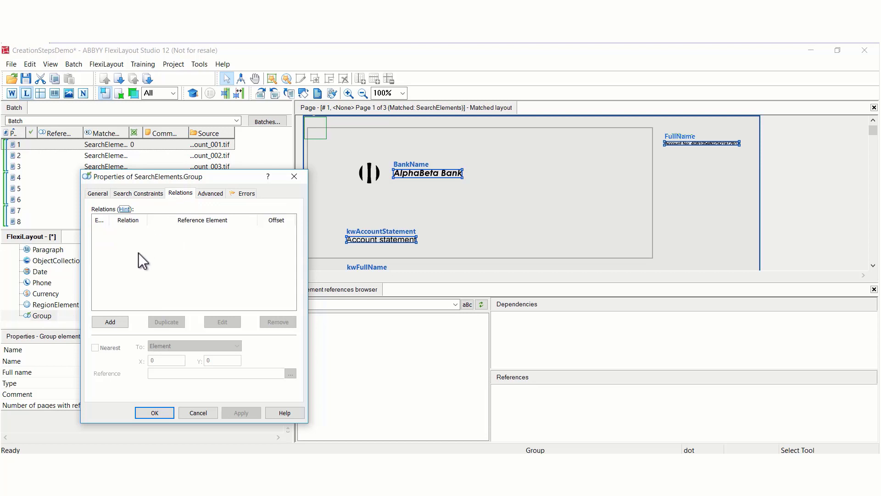